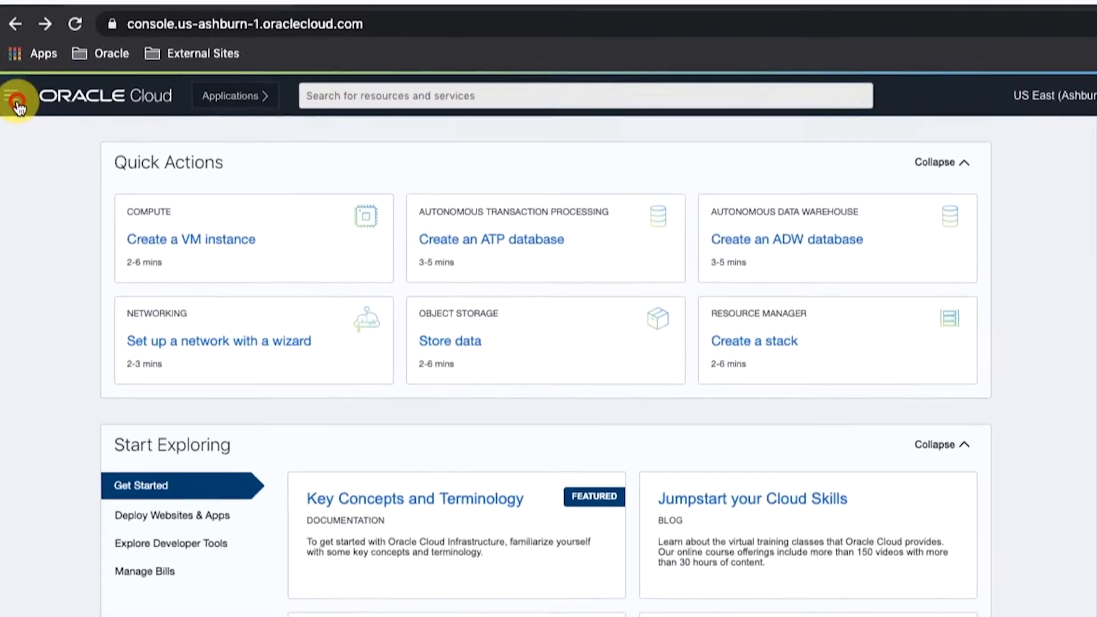
- Open the Data Safe service console from Oracle Cloud and start the Activity Auditing wizard
click(9, 101)
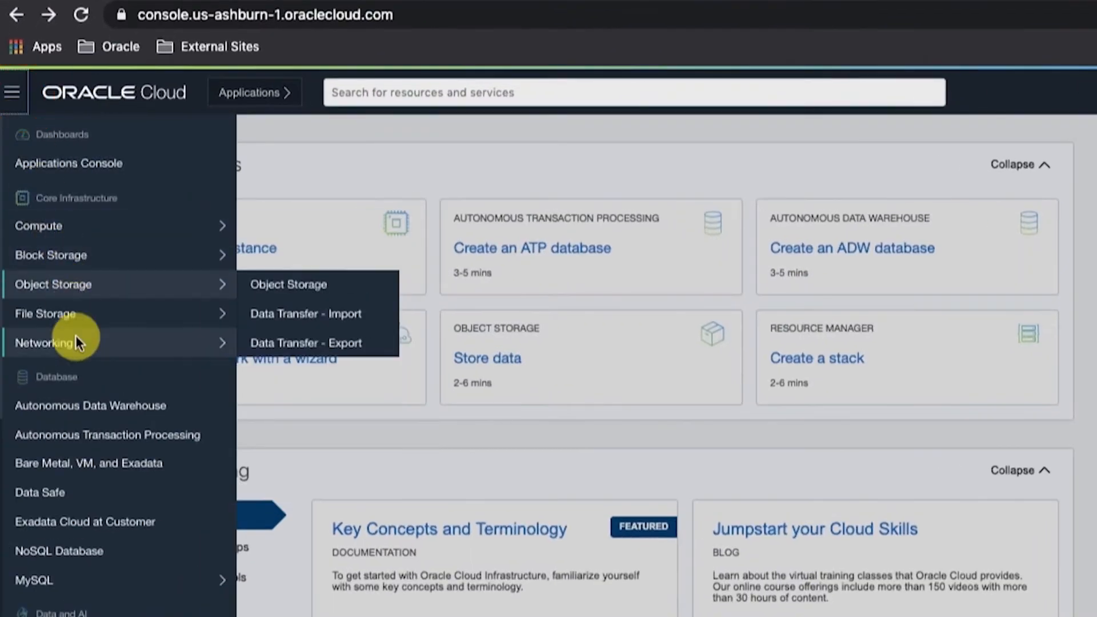
click(88, 493)
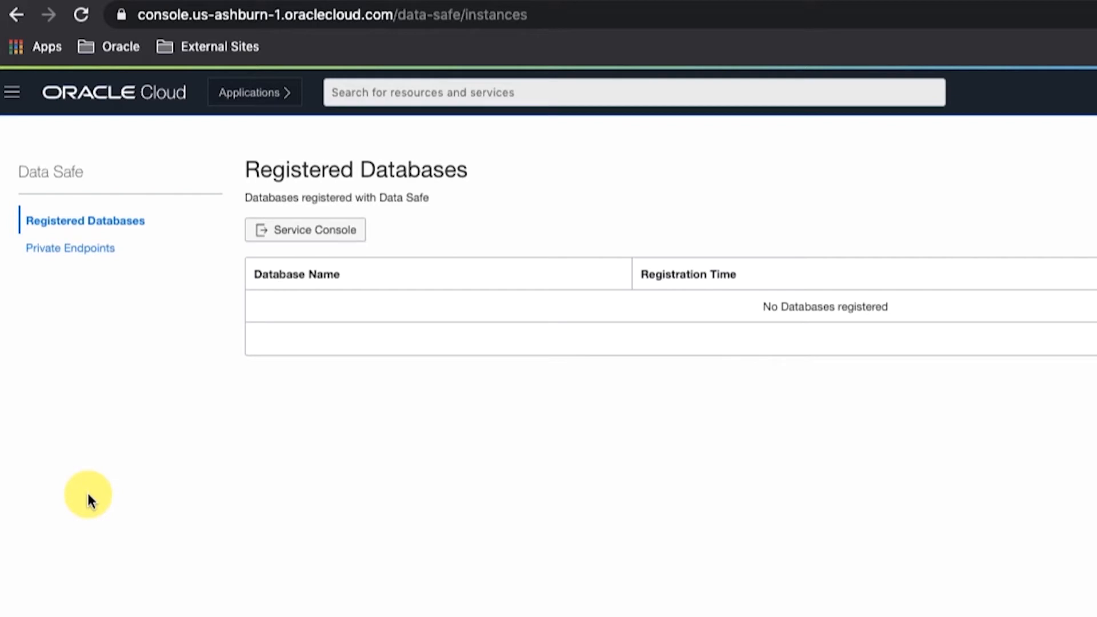
click(324, 240)
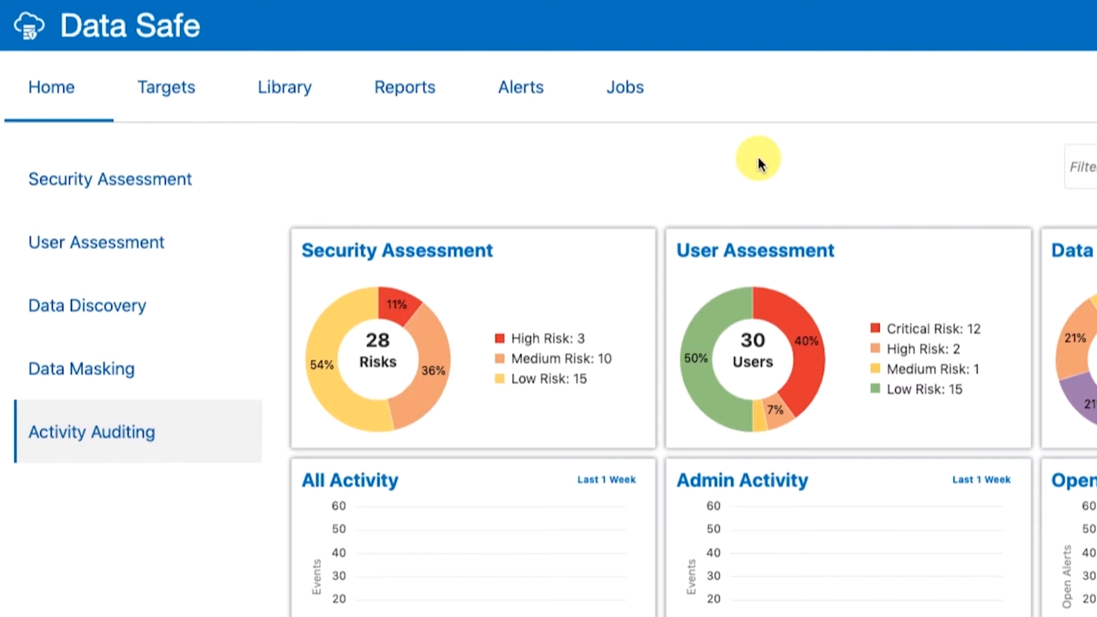
click(171, 421)
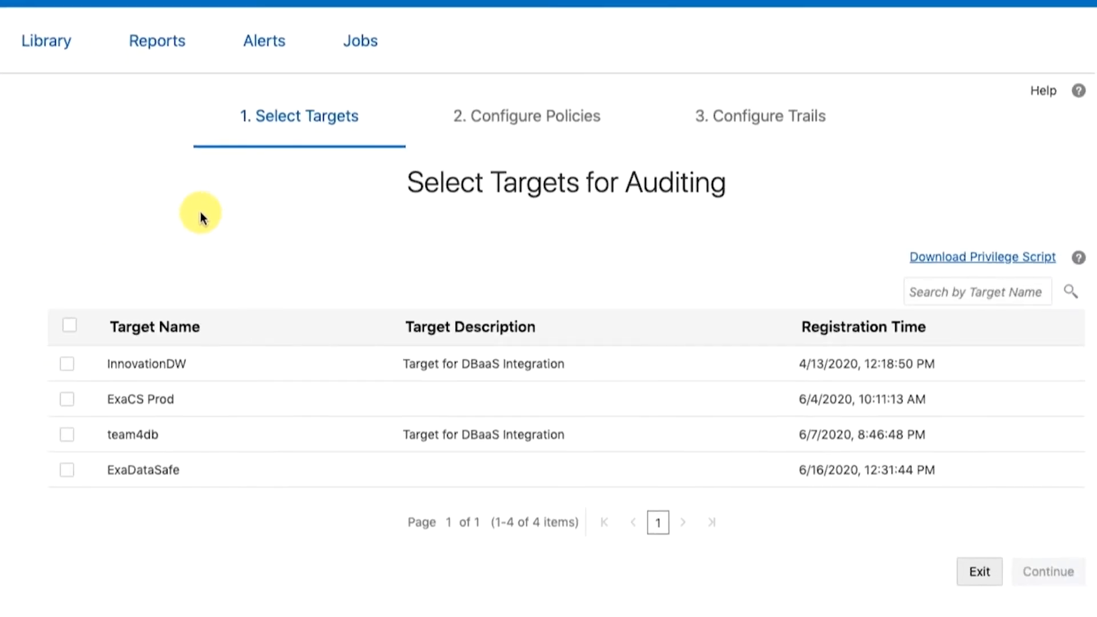
- Choose ExaDataSafe as the auditing target, retrieve its audit policies and continue to the policy review
click(67, 469)
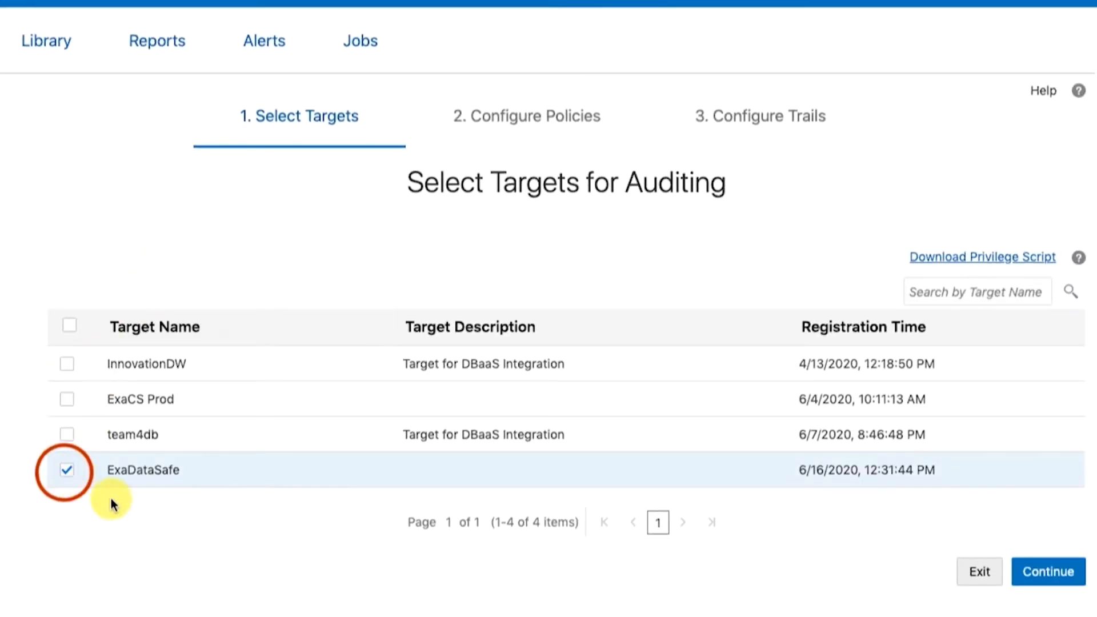
click(1047, 571)
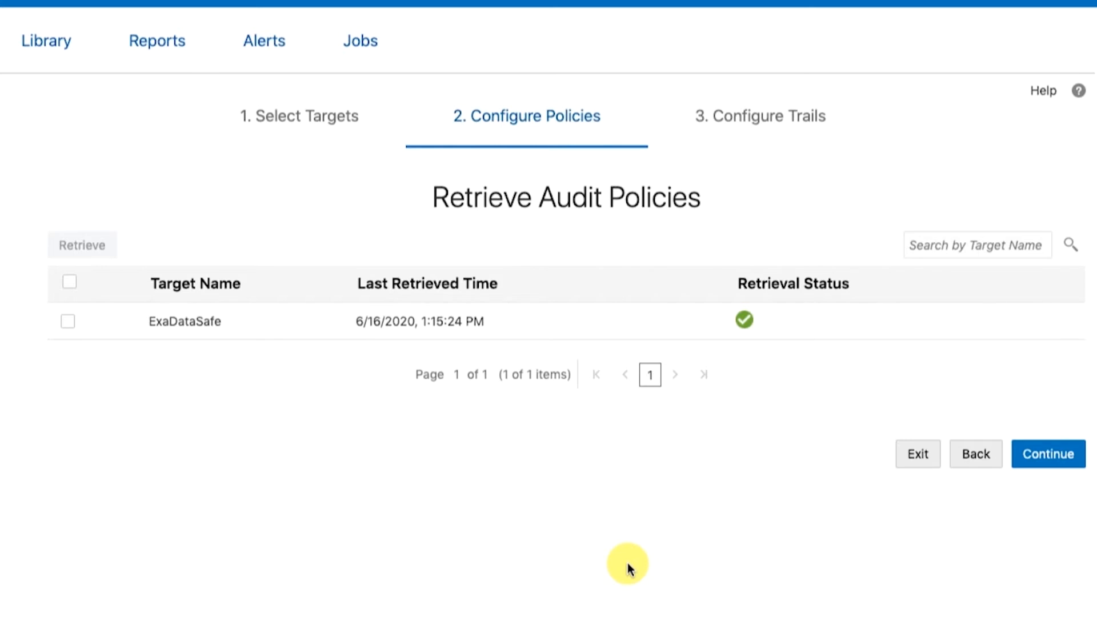
click(67, 321)
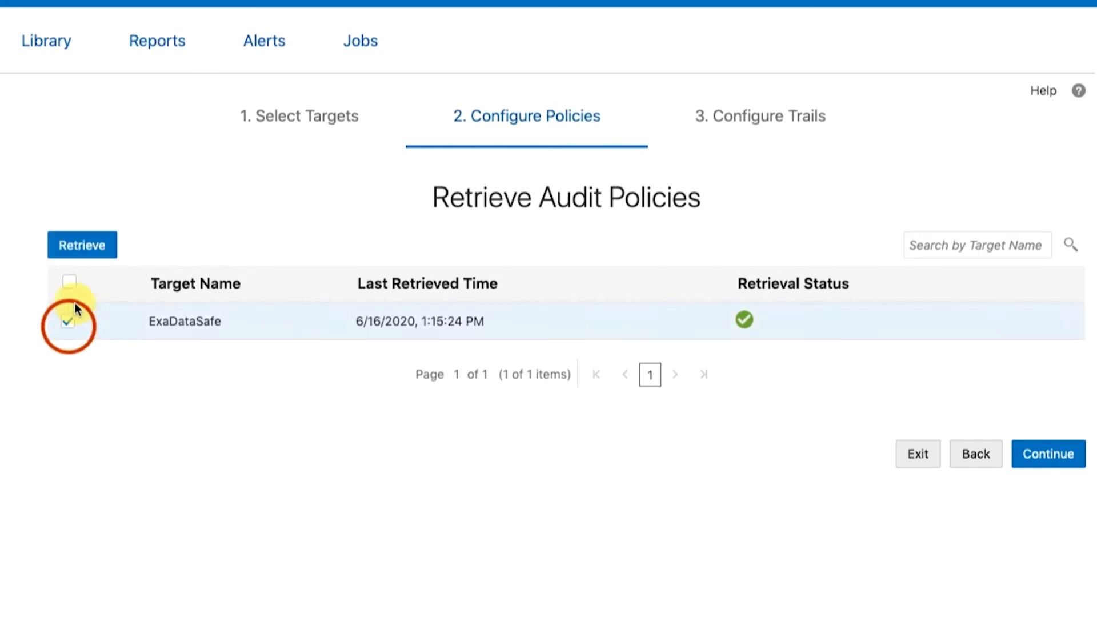
click(90, 245)
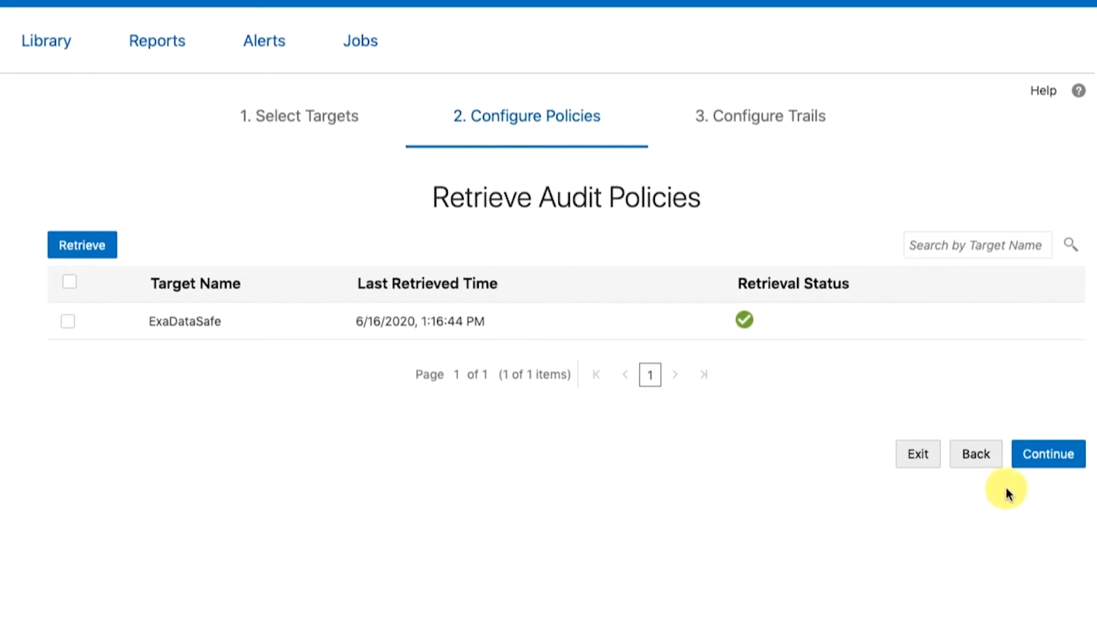
click(1045, 457)
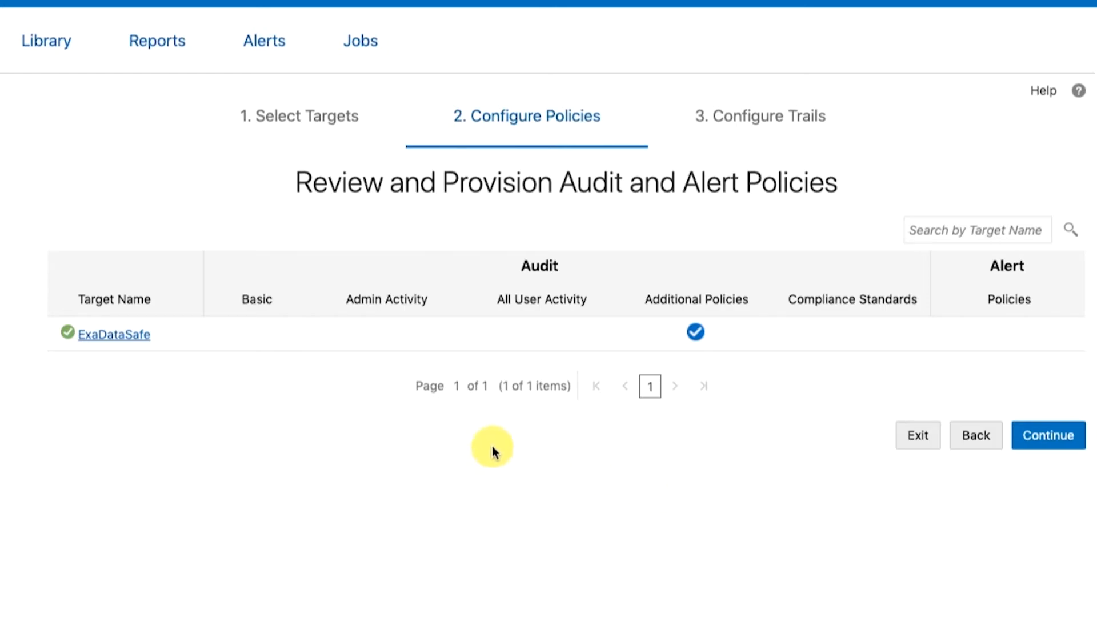
- Open the ExaDataSafe policies, expand the Oracle Pre-defined Policies and enable the Center for Internet Security (CIS) Configuration standard
click(139, 338)
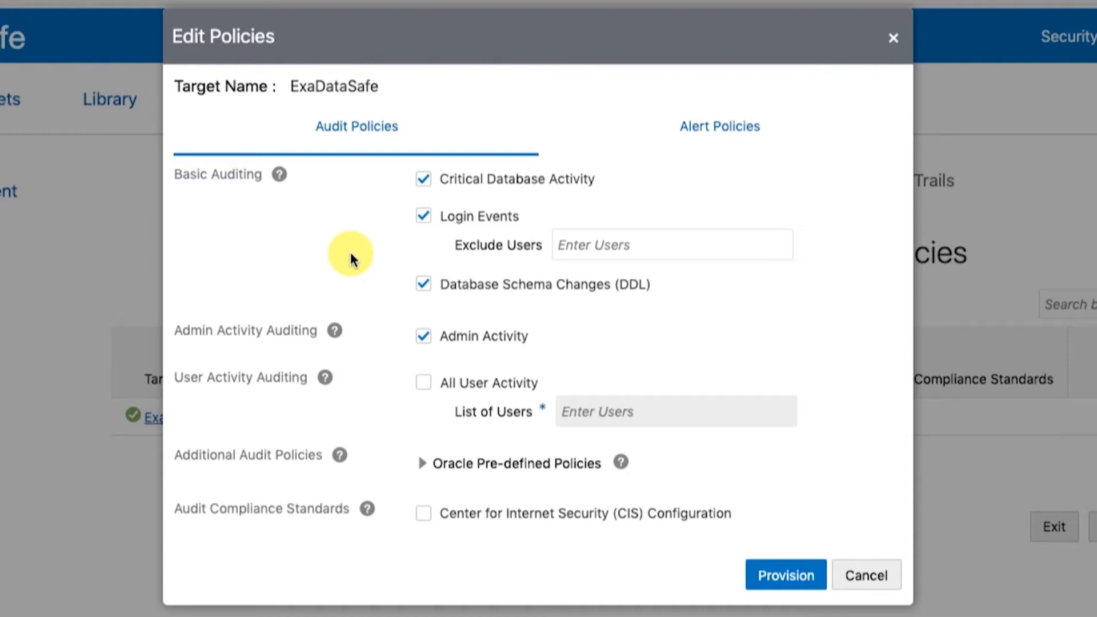
click(426, 473)
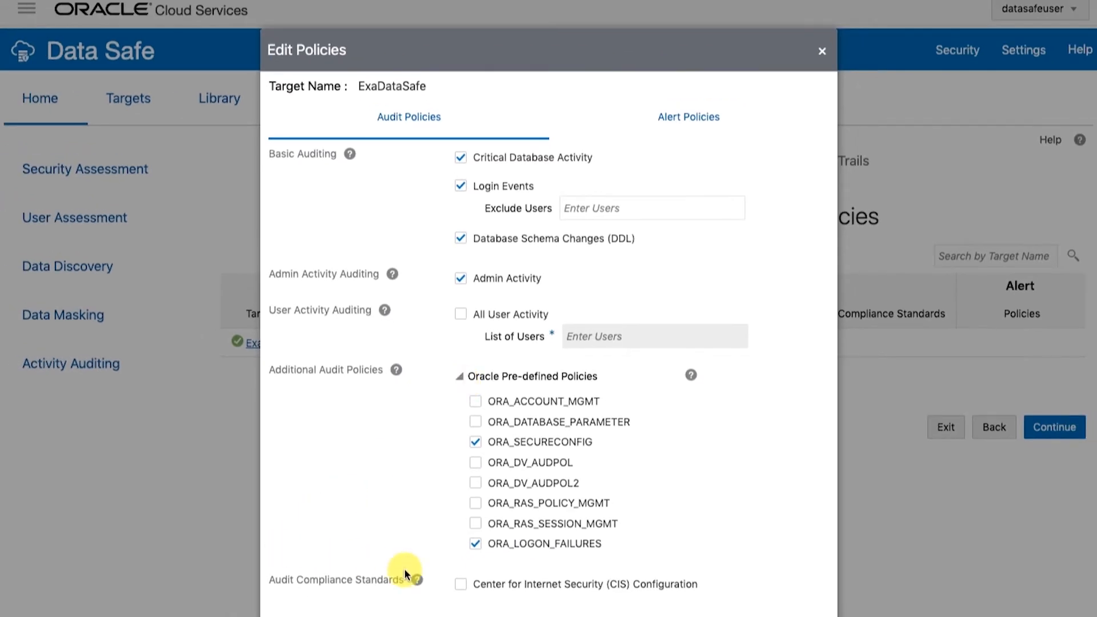
click(460, 583)
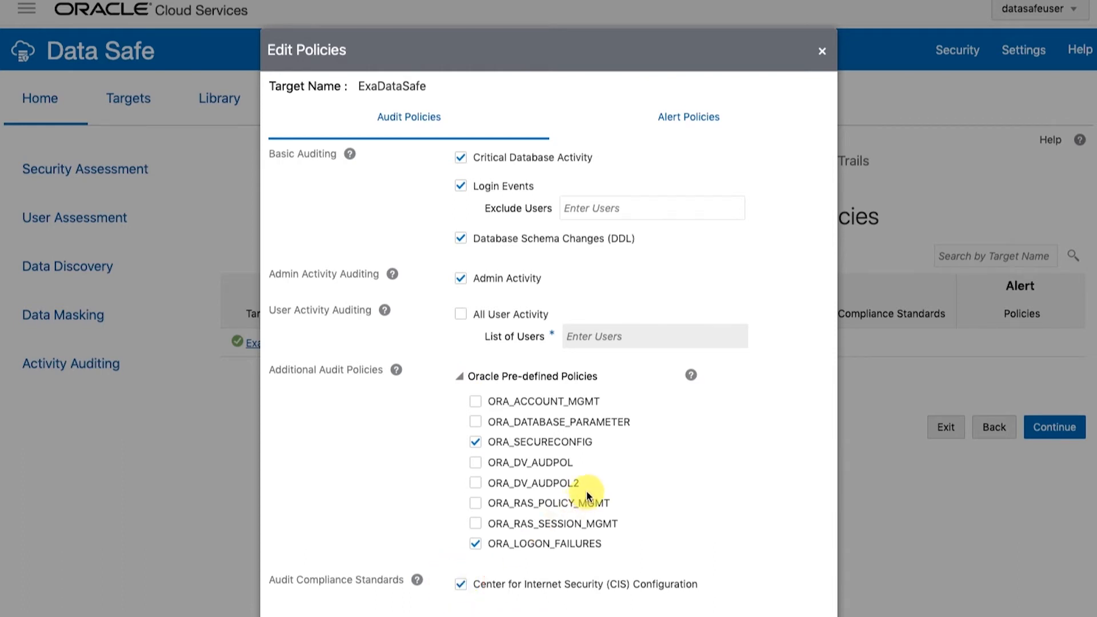
scroll(588, 489, down, 1)
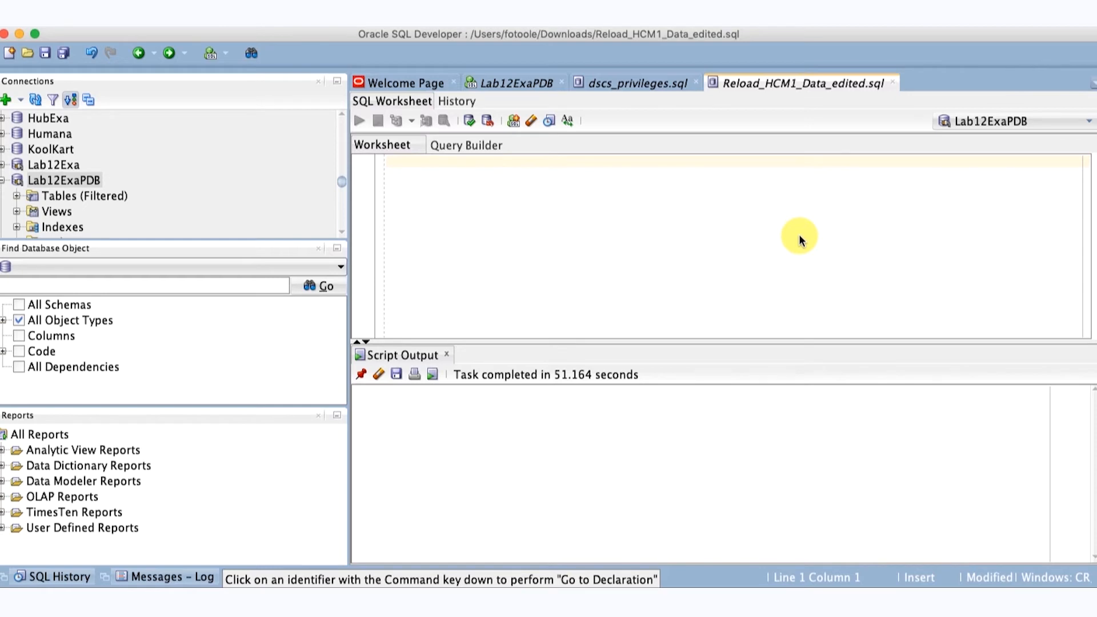
- In SQL Developer, run "select distinct policy_name from audit_unified_policies order by policy_name asc;" on Lab12ExaPDB
click(557, 277)
text(select distinct policy_name from audit_unified_policies order by policy_name asc;)
click(377, 120)
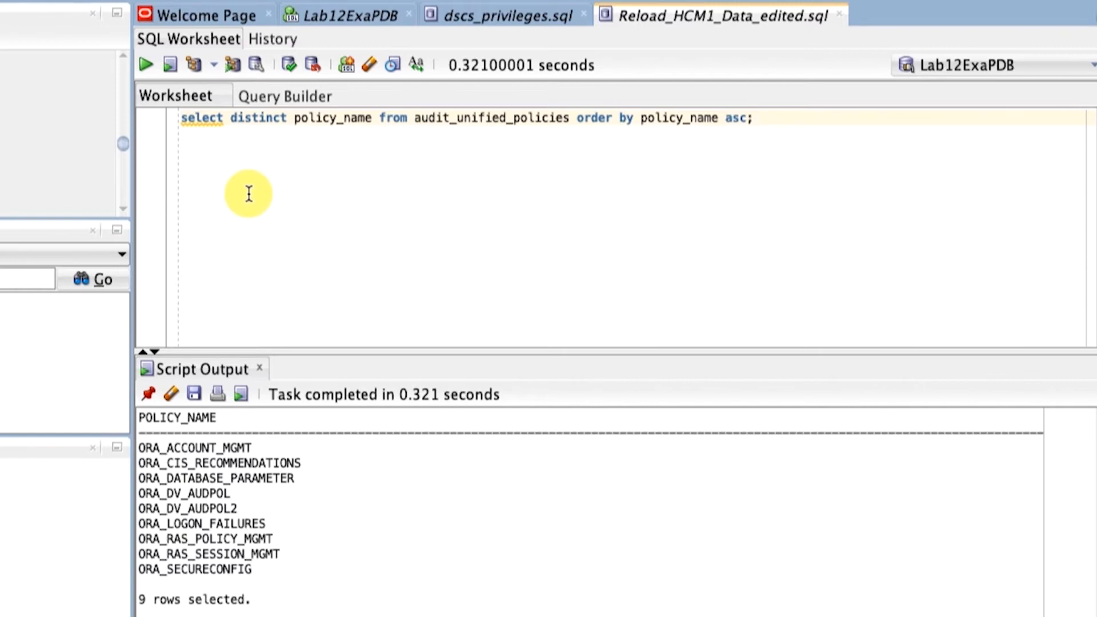
- Replace the worksheet query with "select * from audit_unified_enabled_policies order by policy_name asc;" and run it
click(544, 264)
key(ctrl+a)
text(select * from audit_unified_enabled_policies order by policy_name asc;)
click(170, 65)
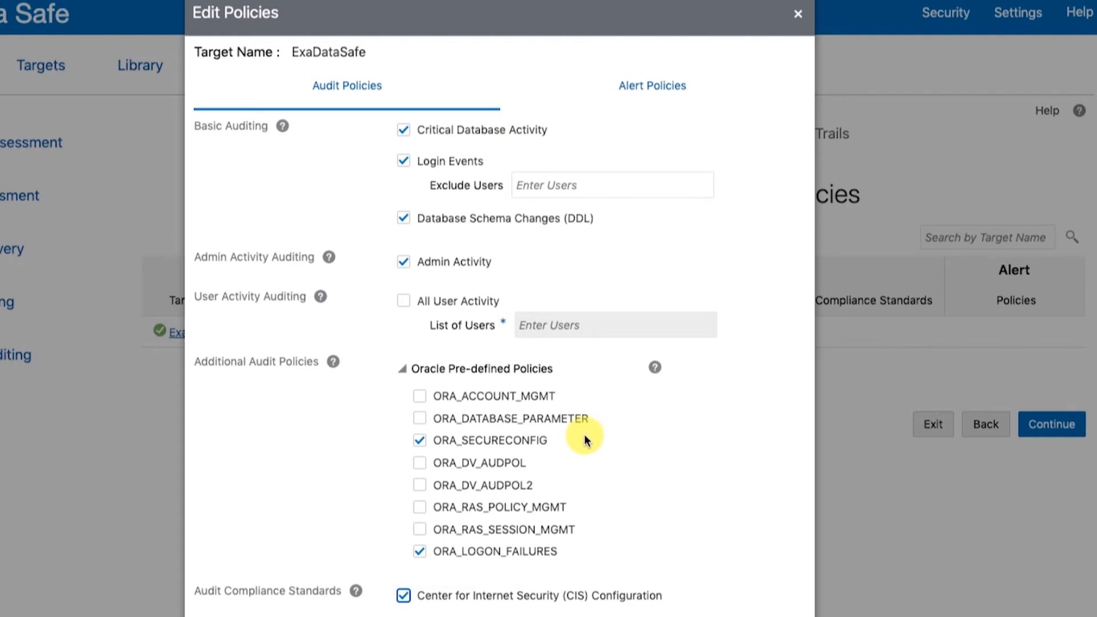
- Back in Data Safe, enable the pre-defined policies ORA_ACCOUNT_MGMT, ORA_DATABASE_PARAMETER, ORA_DV_AUDPOL, ORA_DV_AUDPOL2, ORA_RAS_POLICY_MGMT and ORA_RAS_SESSION_MGMT
click(420, 396)
click(420, 418)
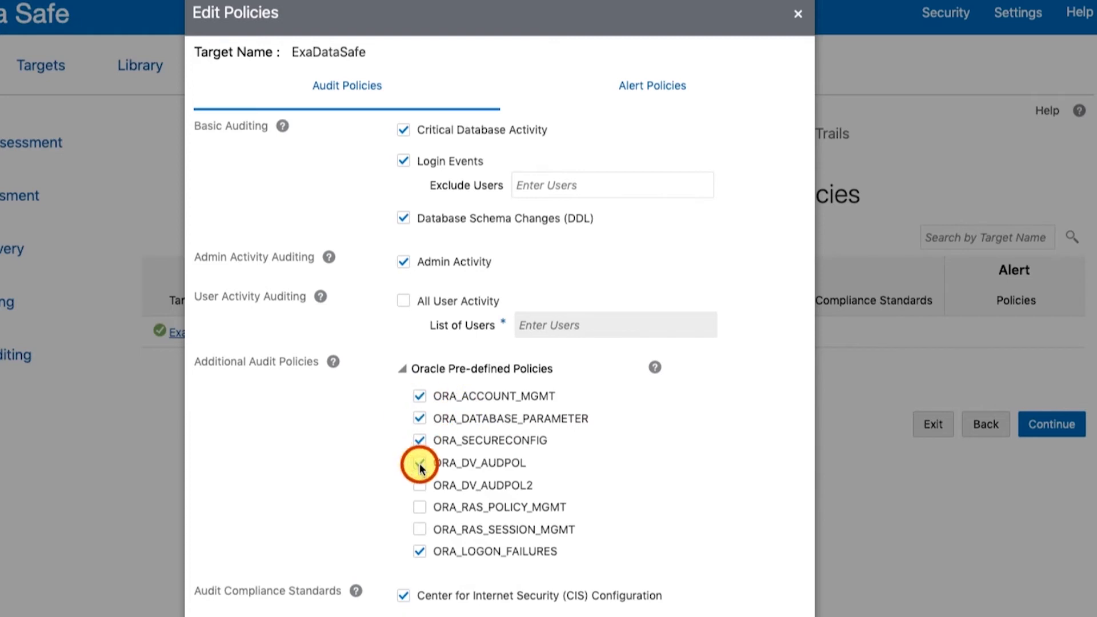
click(420, 462)
click(420, 484)
click(420, 506)
click(419, 528)
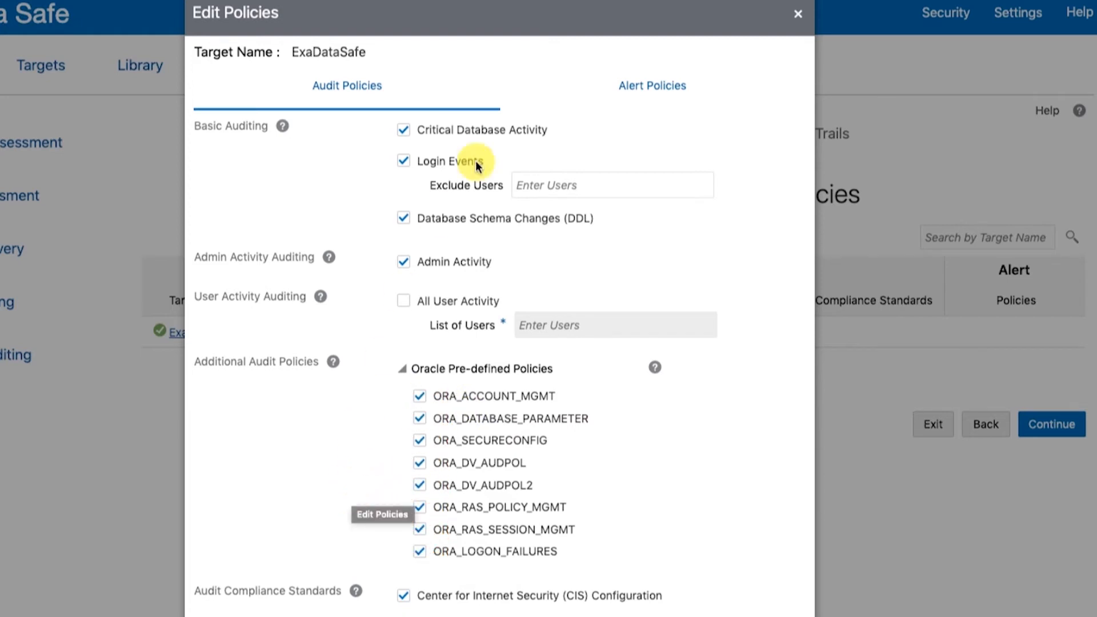
- Review the alert policies, then provision the audit and alert policies for ExaDataSafe and continue to the trail configuration
click(619, 91)
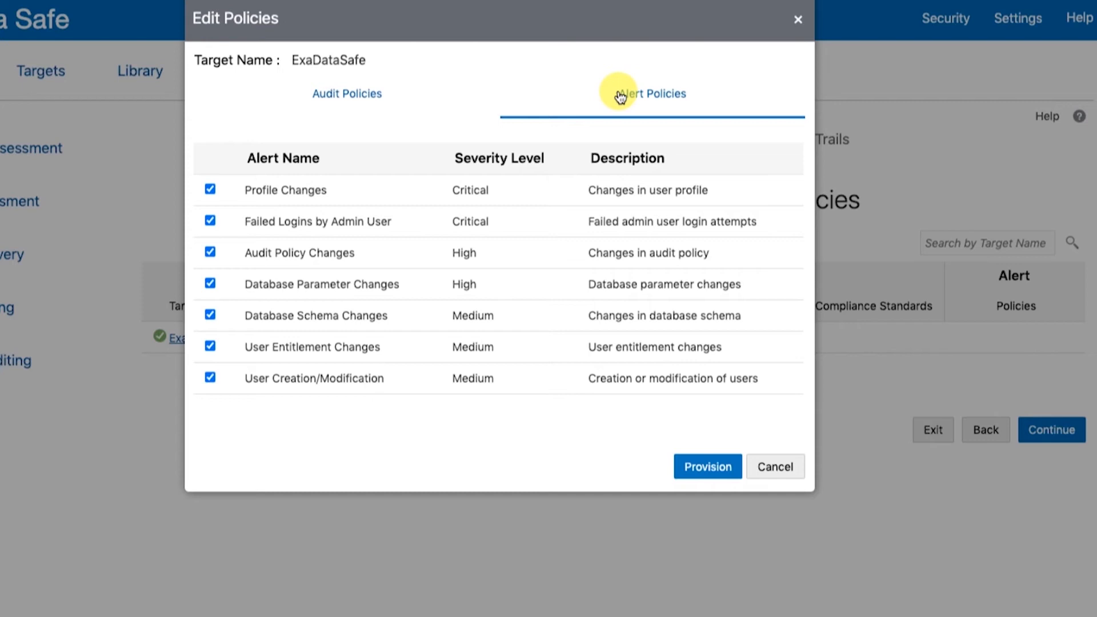
click(347, 91)
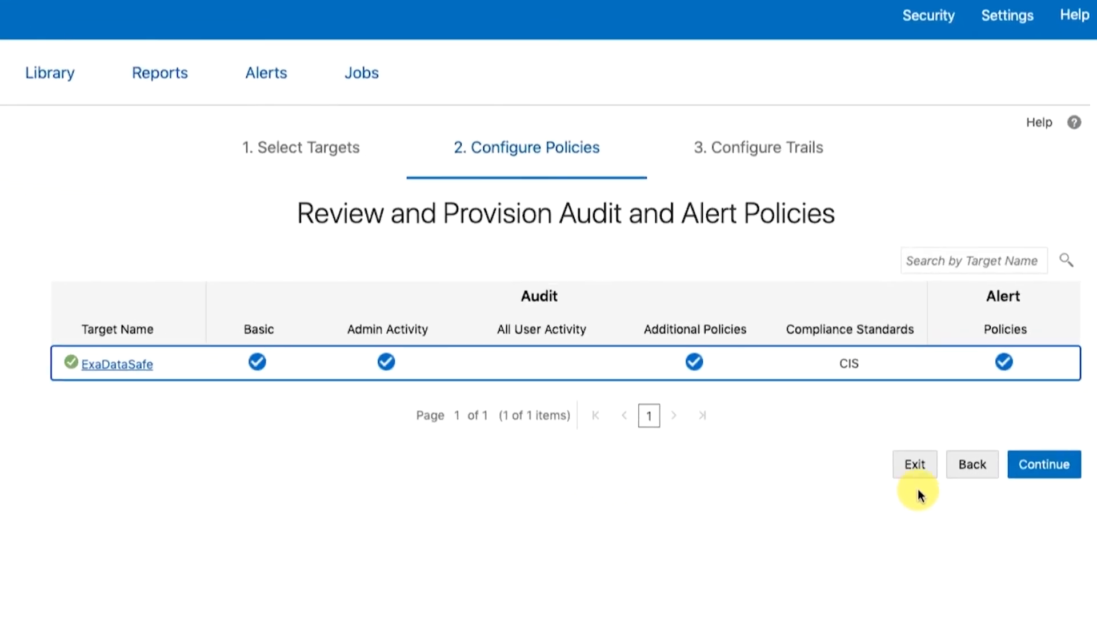
click(1032, 468)
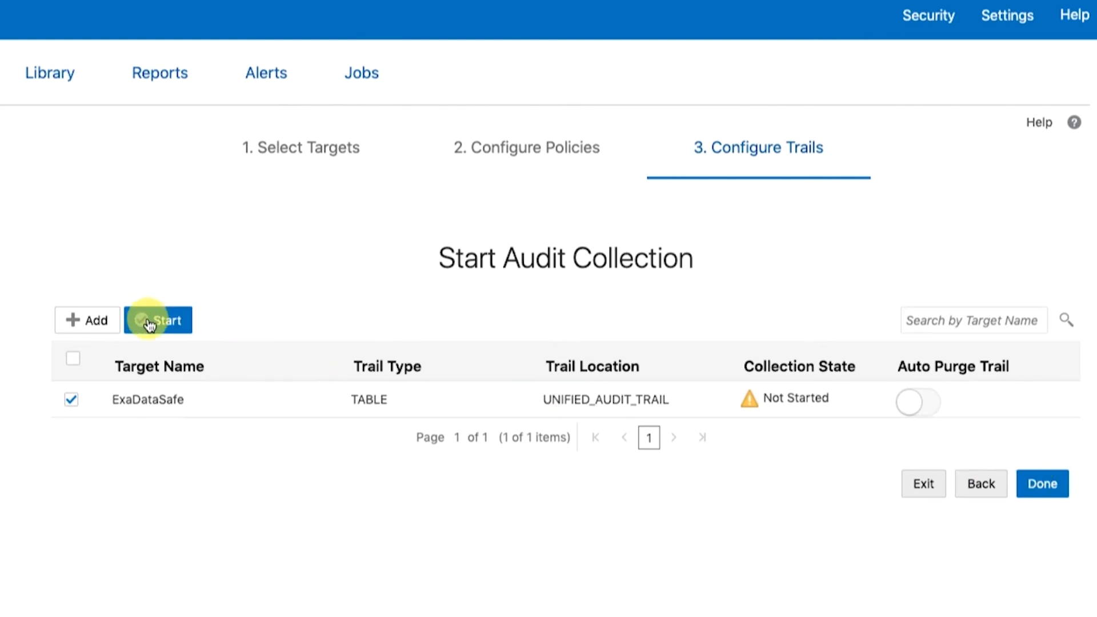
click(89, 321)
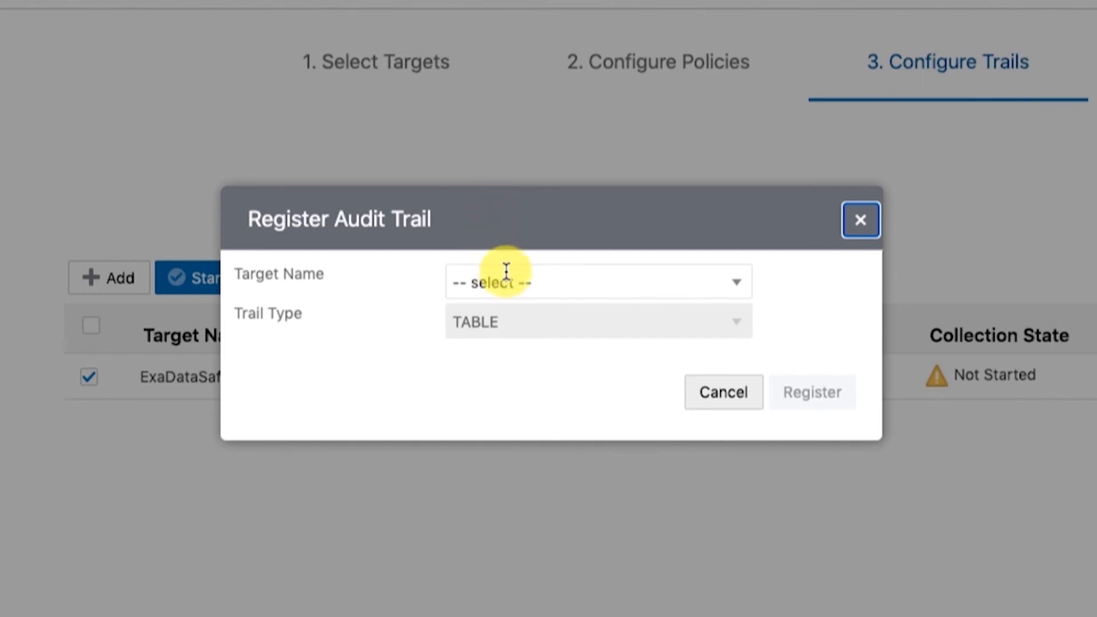
click(556, 284)
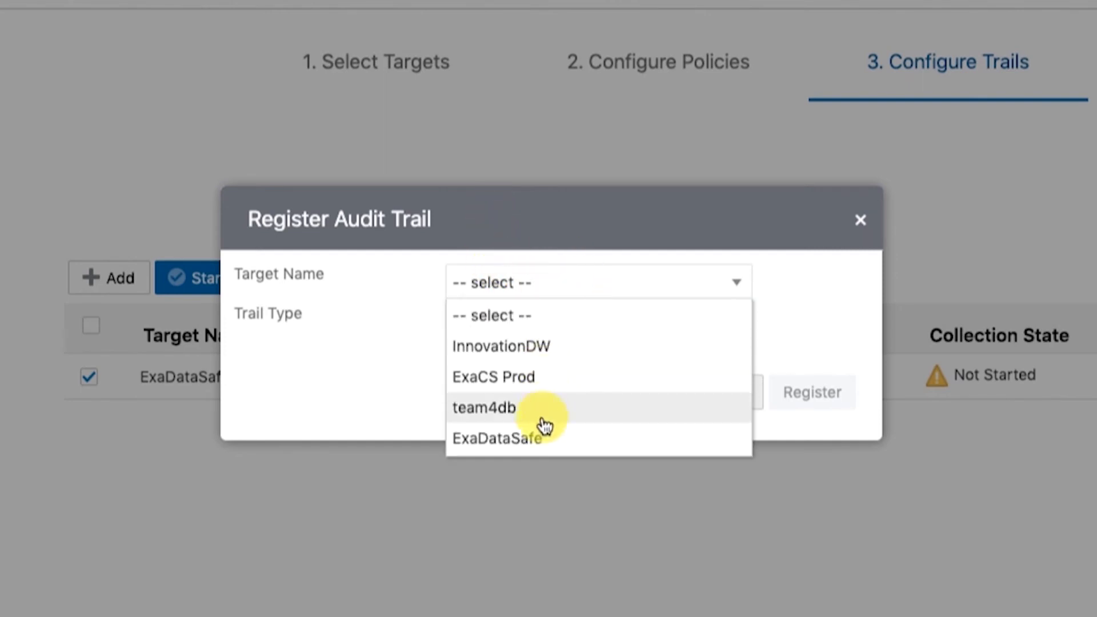
click(539, 438)
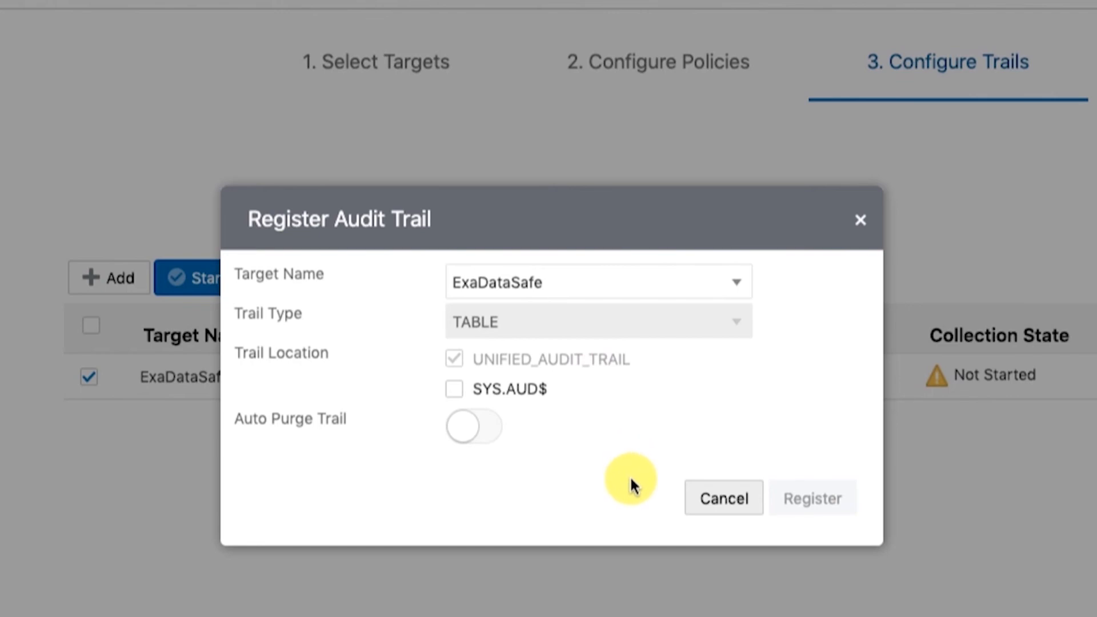
click(704, 502)
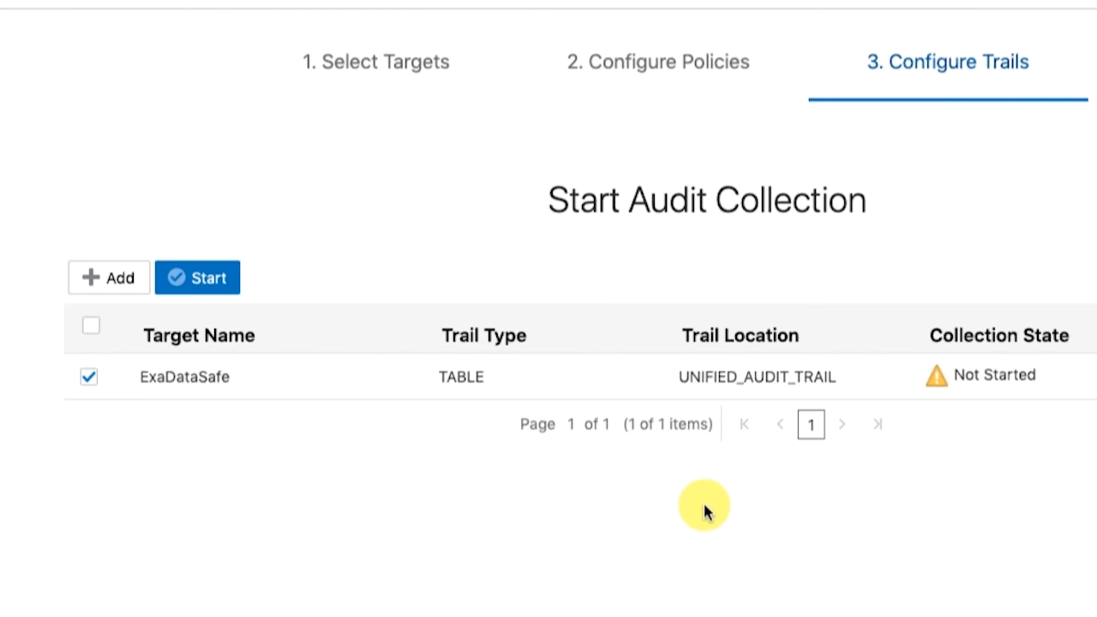
- Start audit collection for the ExaDataSafe UNIFIED_AUDIT_TRAIL and finish the auditing wizard
click(210, 280)
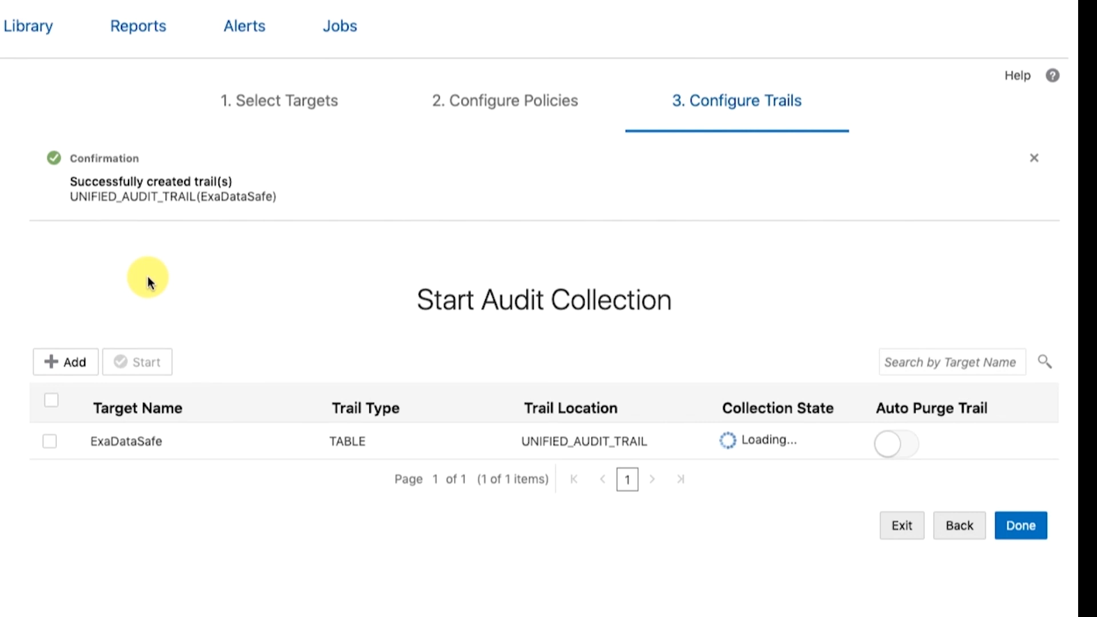
click(1018, 522)
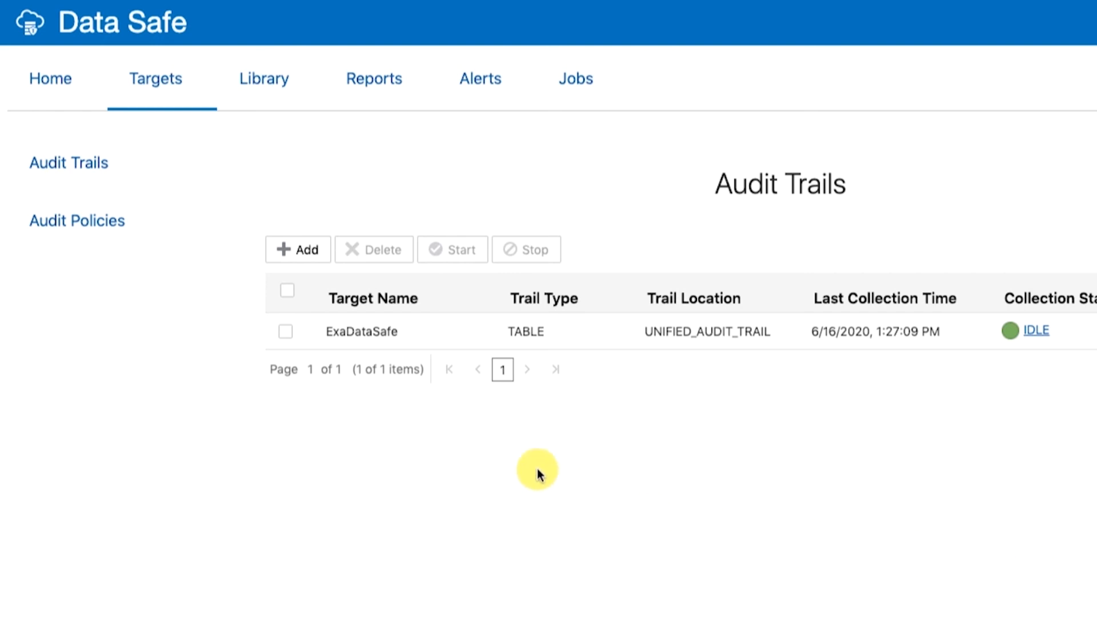
- Check the audit policies provisioned for ExaDataSafe and close their settings without changes
click(79, 222)
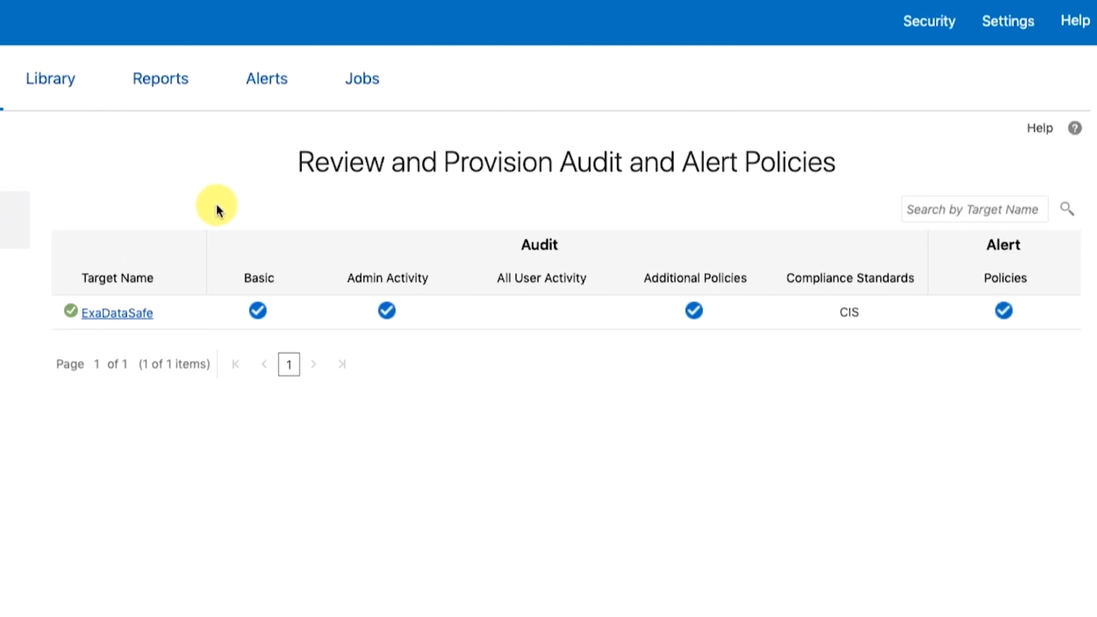
click(129, 313)
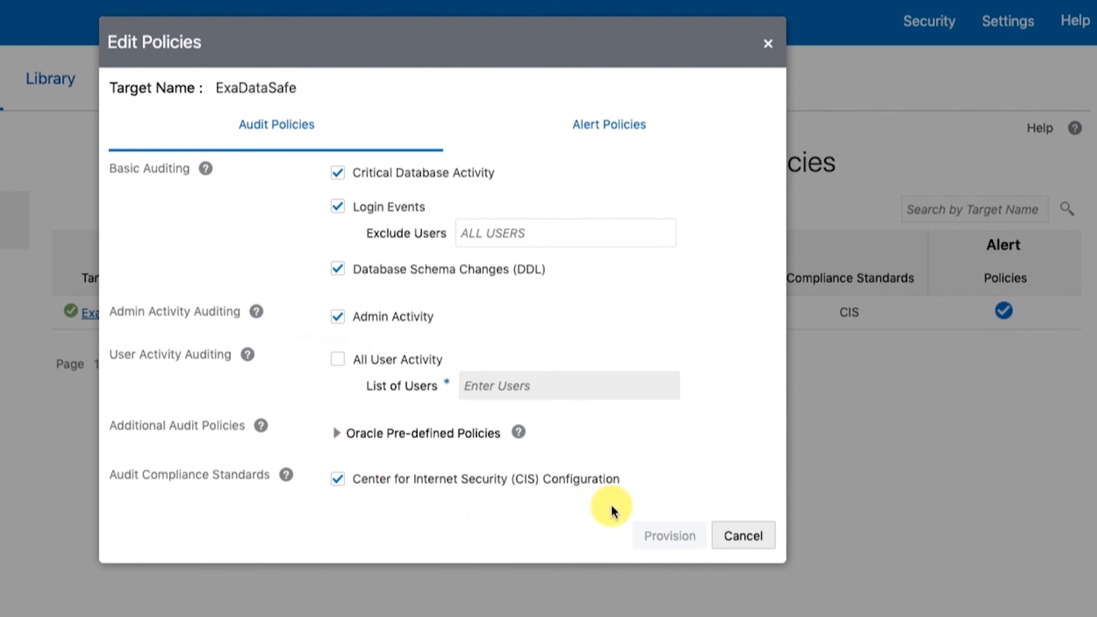
click(741, 538)
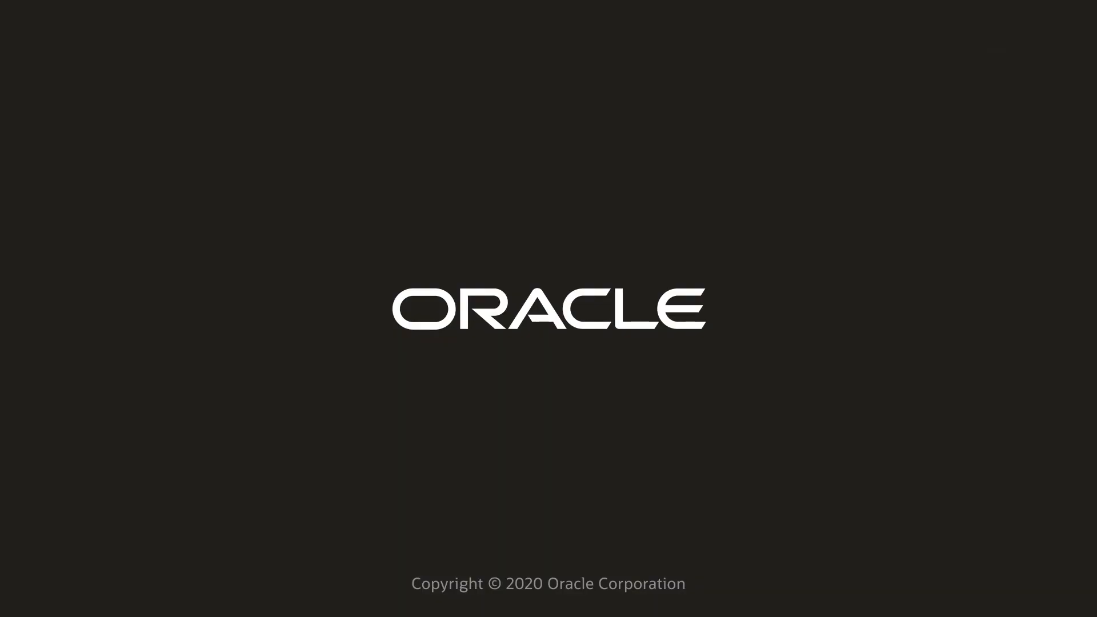